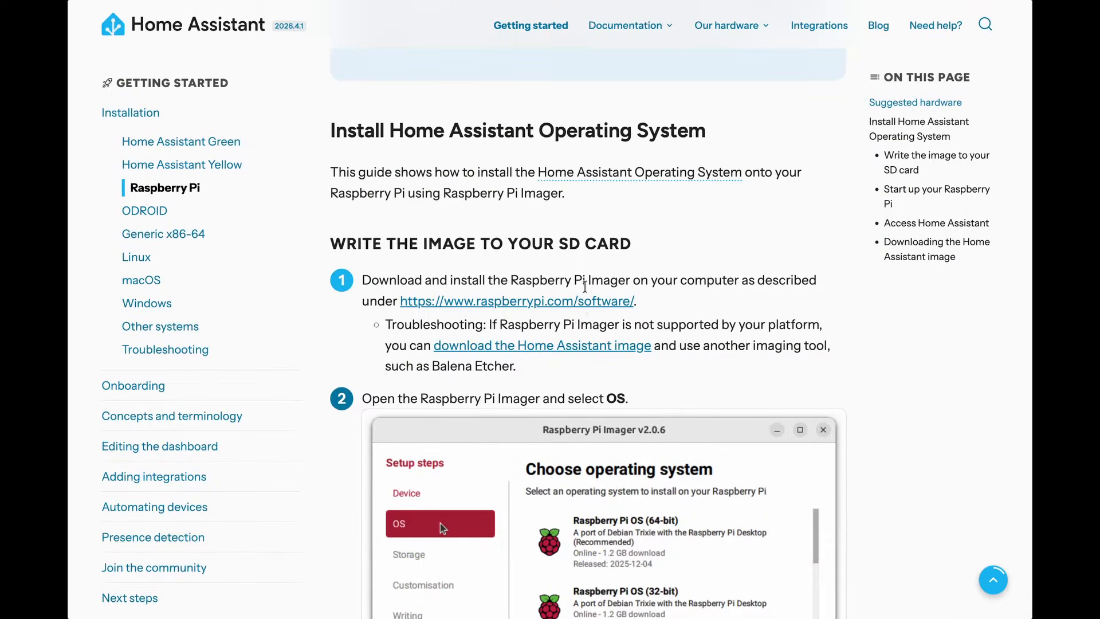
Open the raspberrypi.com/software page and launch Raspberry Pi Imager from the Dock
{"action": "left_click", "coordinate": [580, 306]}
{"action": "scroll", "coordinate": [346, 367], "scroll_direction": "down", "scroll_amount": 3}
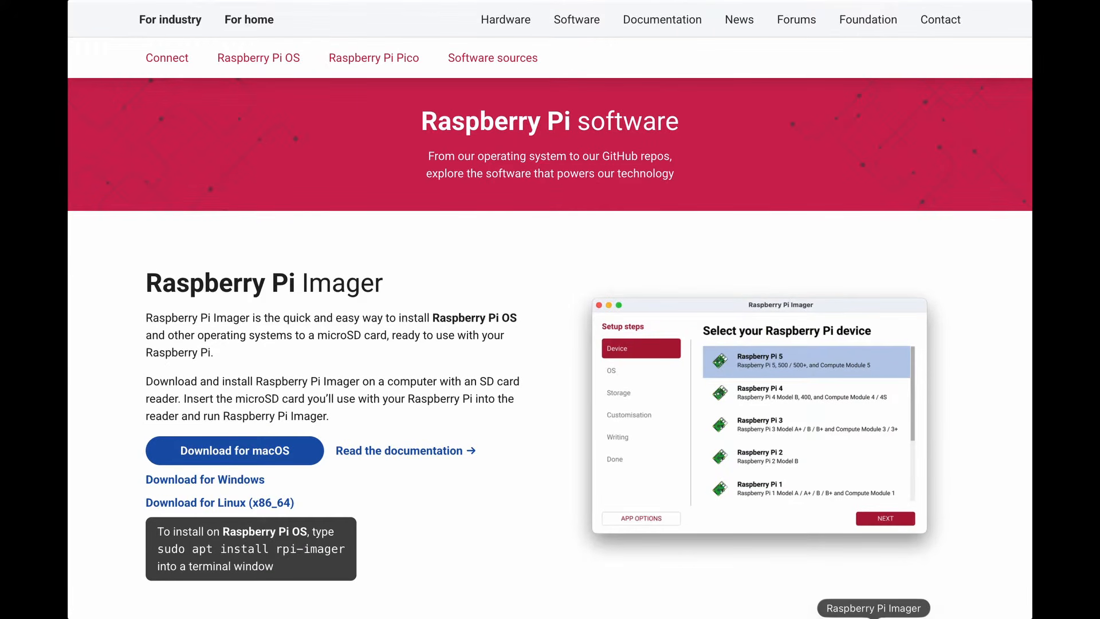
{"action": "left_click", "coordinate": [873, 617]}
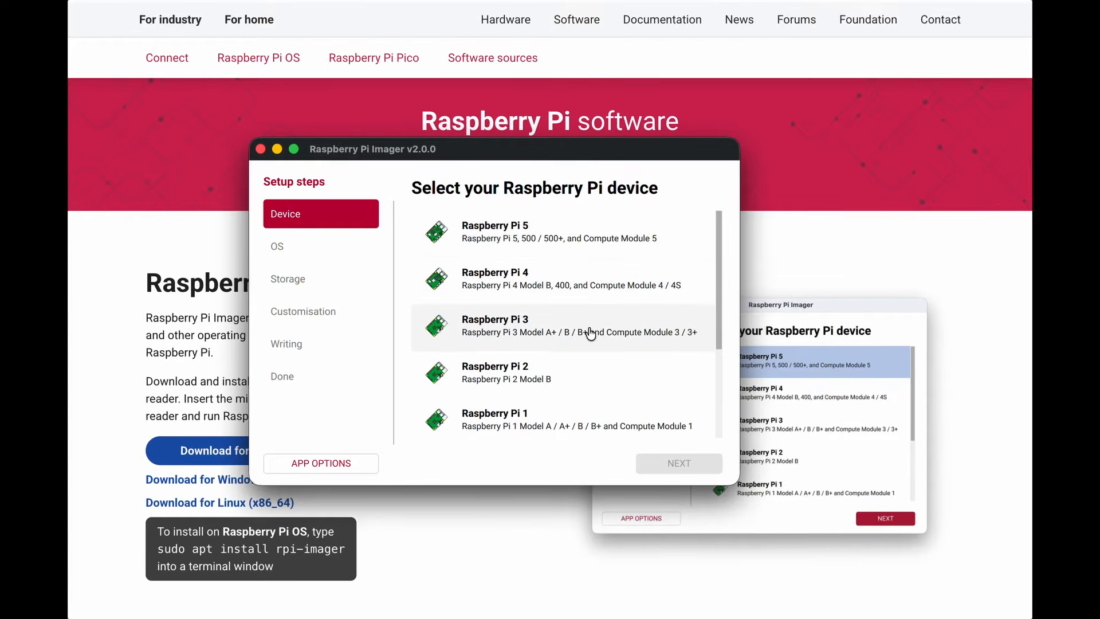
Choose Raspberry Pi 3 as the target device and continue
{"action": "scroll", "coordinate": [589, 357], "scroll_direction": "down", "scroll_amount": 2}
{"action": "scroll", "coordinate": [578, 332], "scroll_direction": "up", "scroll_amount": 2}
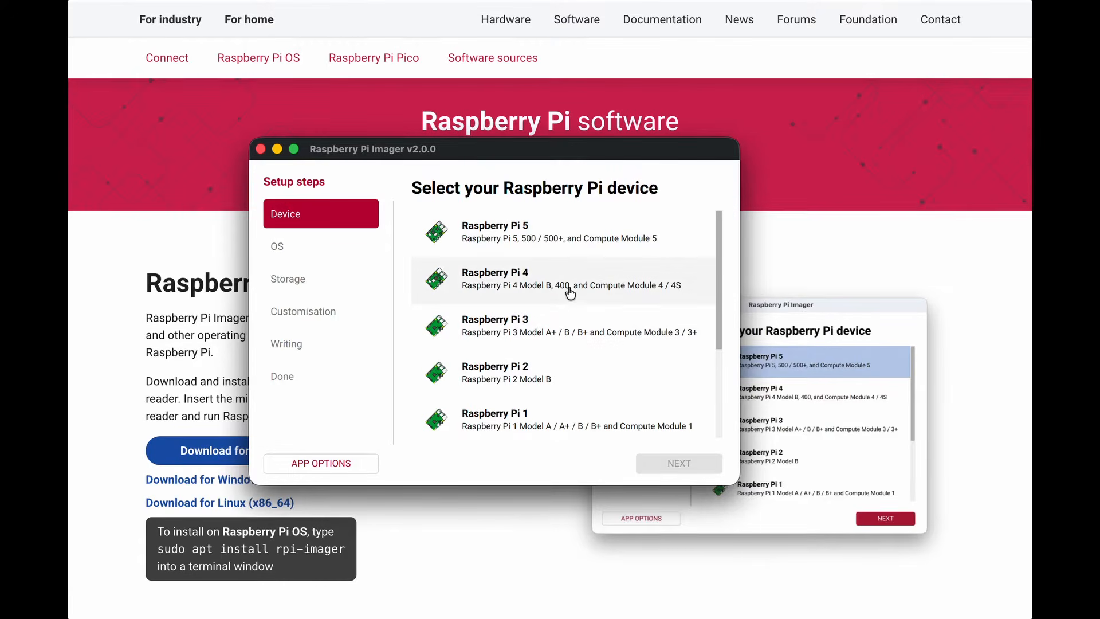
{"action": "left_click", "coordinate": [572, 325]}
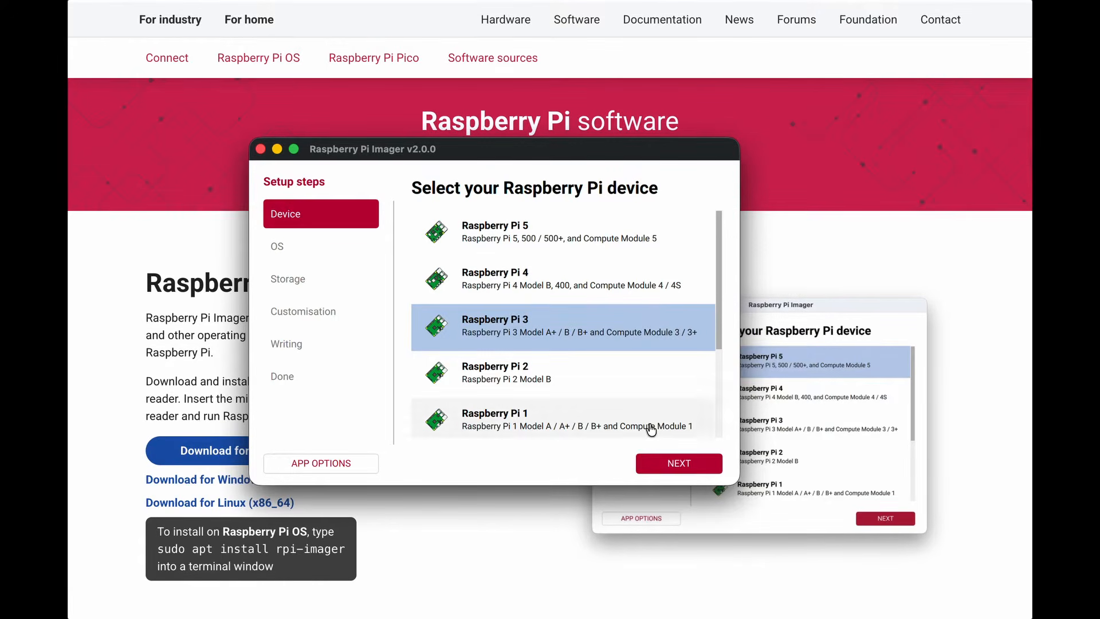
{"action": "left_click", "coordinate": [675, 461]}
Pick Home Assistant OS 17.2 (RPi 3) under Other specific-purpose OS > Home automation > Home Assistant
{"action": "scroll", "coordinate": [515, 373], "scroll_direction": "down", "scroll_amount": 10}
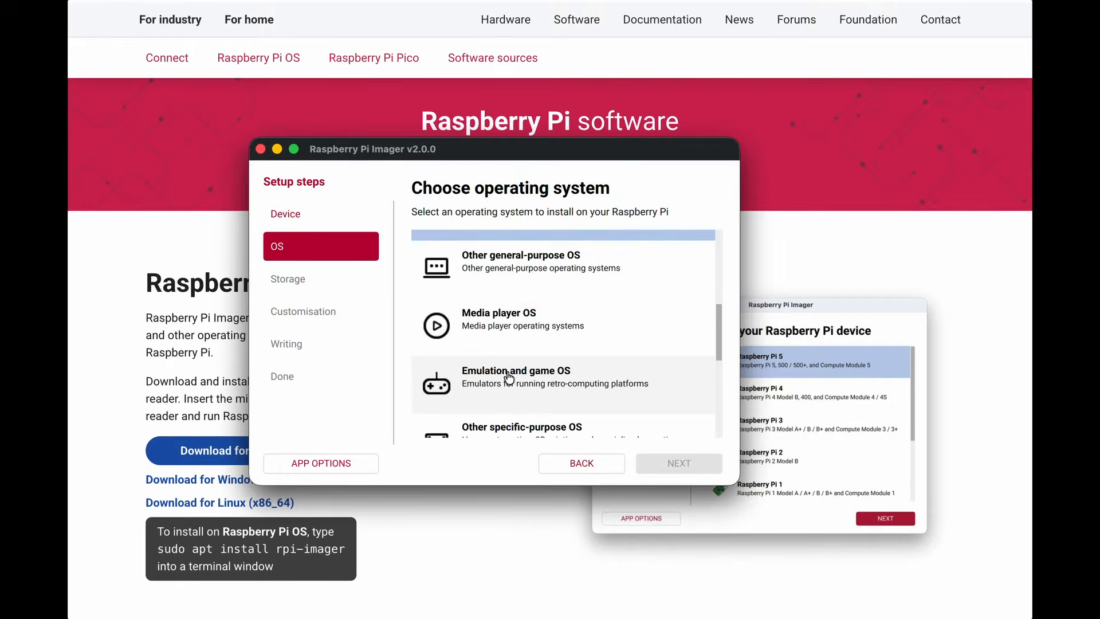
{"action": "left_click", "coordinate": [536, 381]}
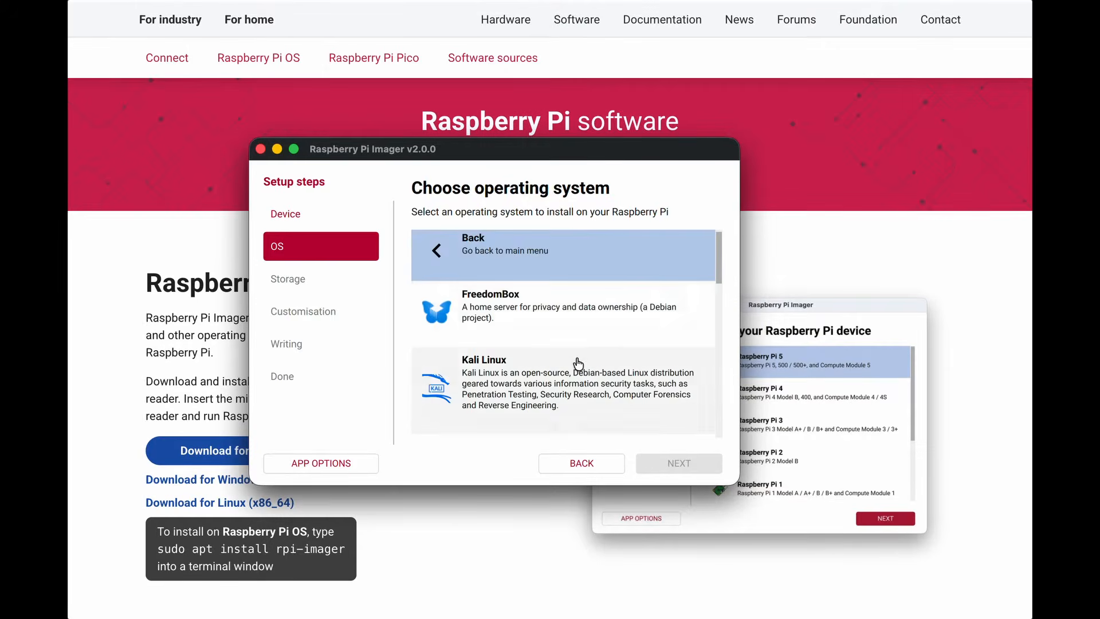
{"action": "scroll", "coordinate": [516, 361], "scroll_direction": "down", "scroll_amount": 3}
{"action": "scroll", "coordinate": [578, 363], "scroll_direction": "down", "scroll_amount": 4}
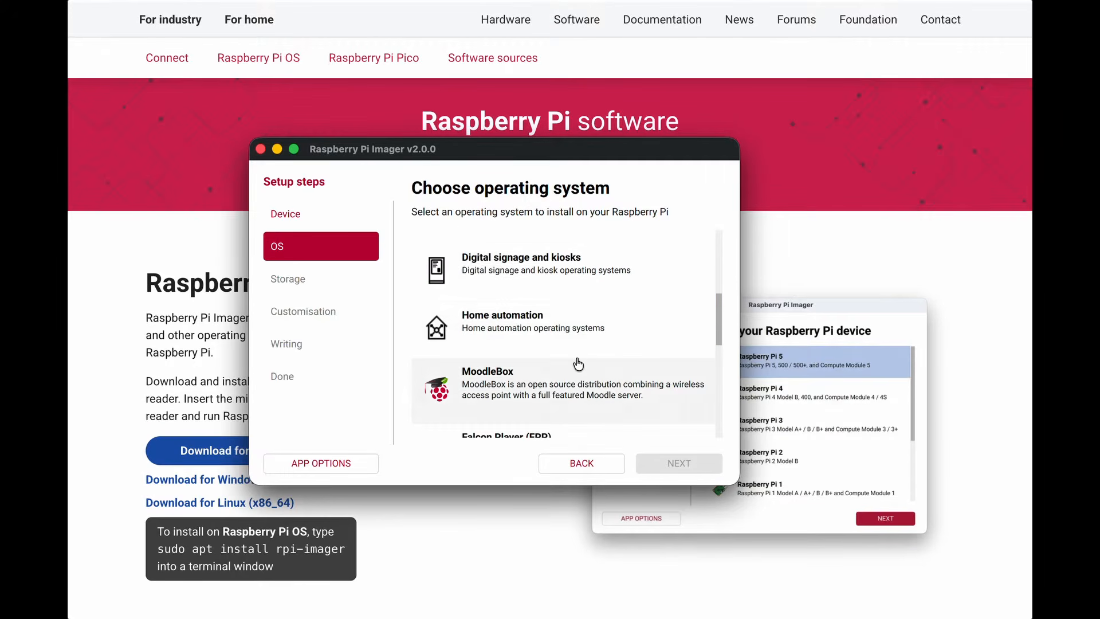
{"action": "left_click", "coordinate": [564, 339]}
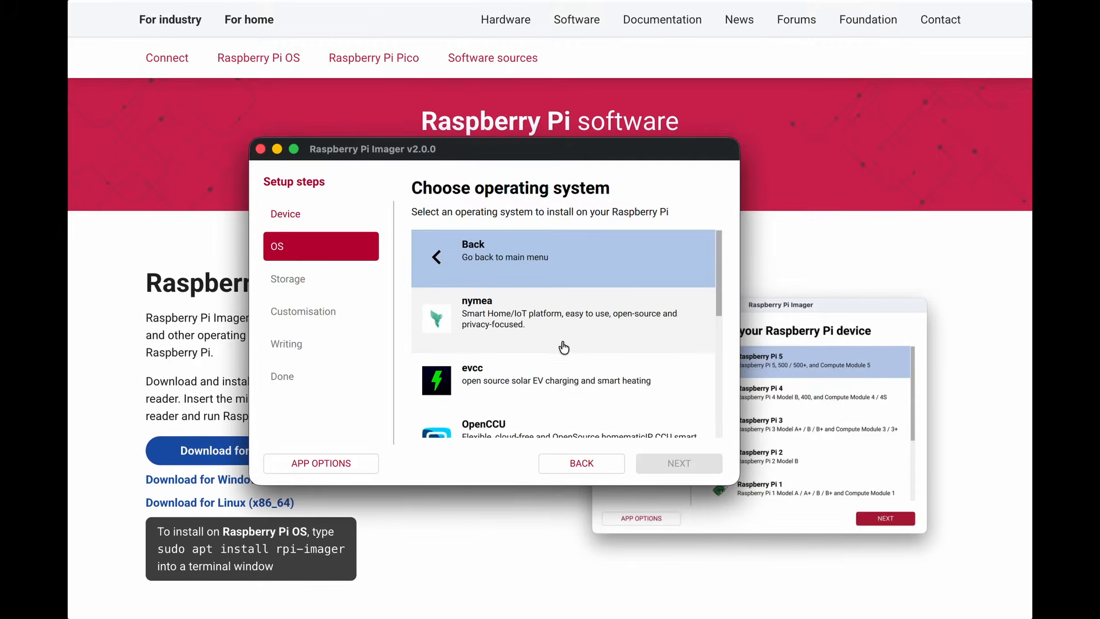
{"action": "scroll", "coordinate": [564, 347], "scroll_direction": "down", "scroll_amount": 5}
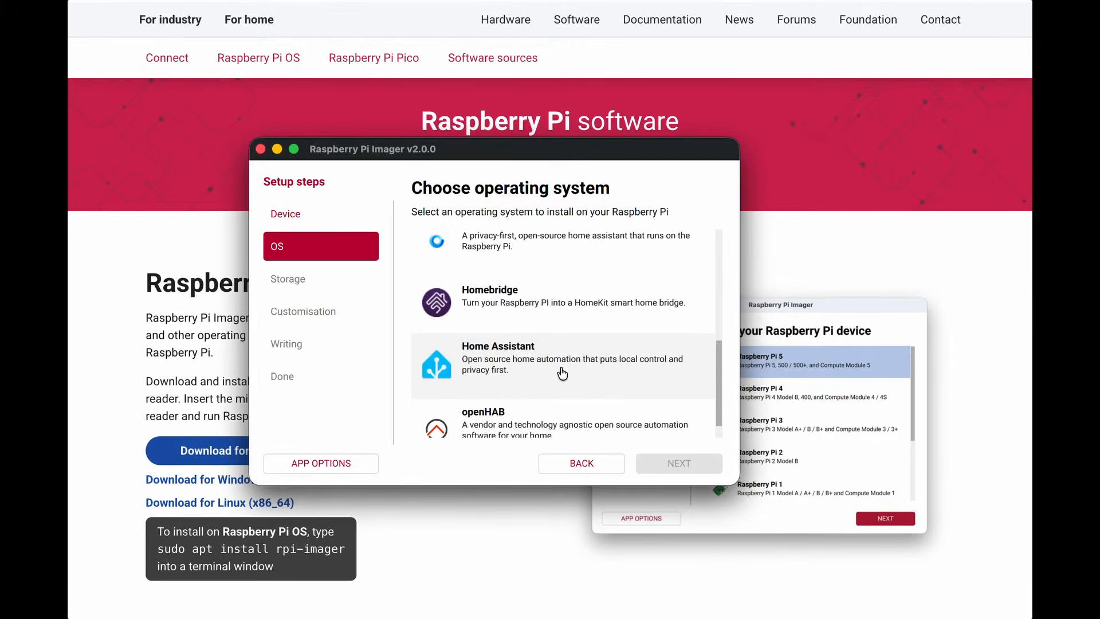
{"action": "left_click", "coordinate": [556, 368]}
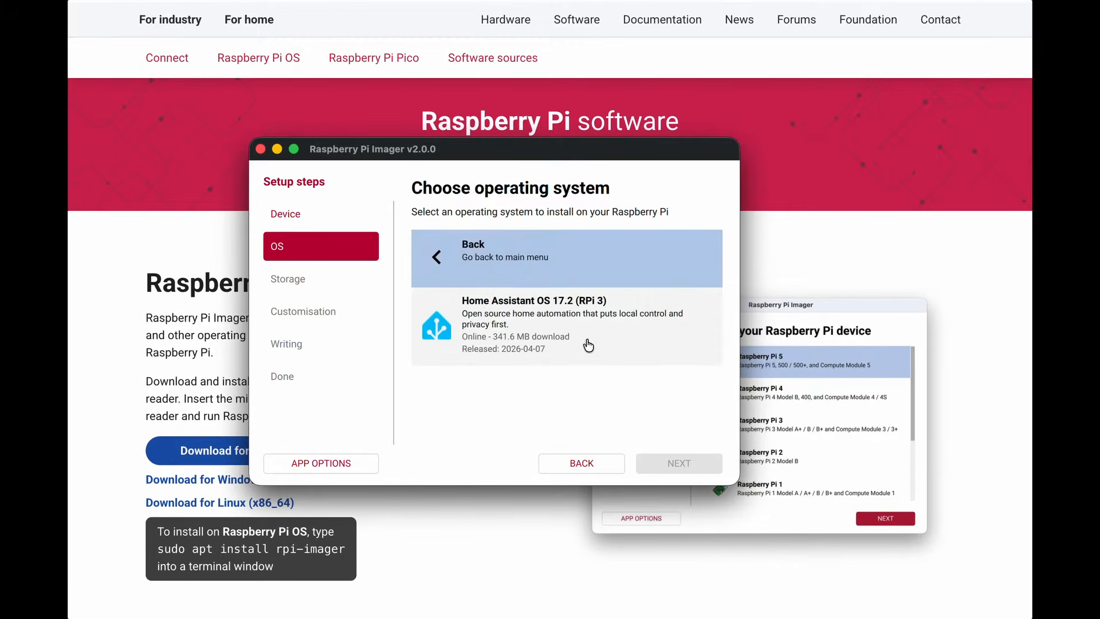
{"action": "left_click", "coordinate": [588, 345]}
Select the Apple SDXC Reader Media card as the storage device
{"action": "left_click", "coordinate": [684, 466]}
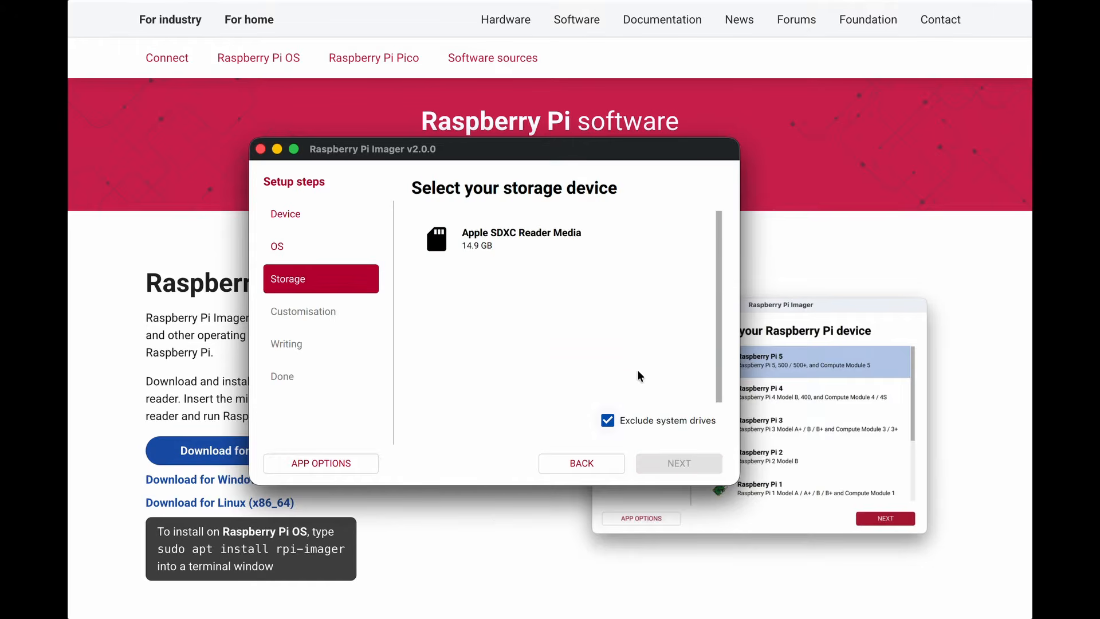
{"action": "left_click", "coordinate": [547, 242]}
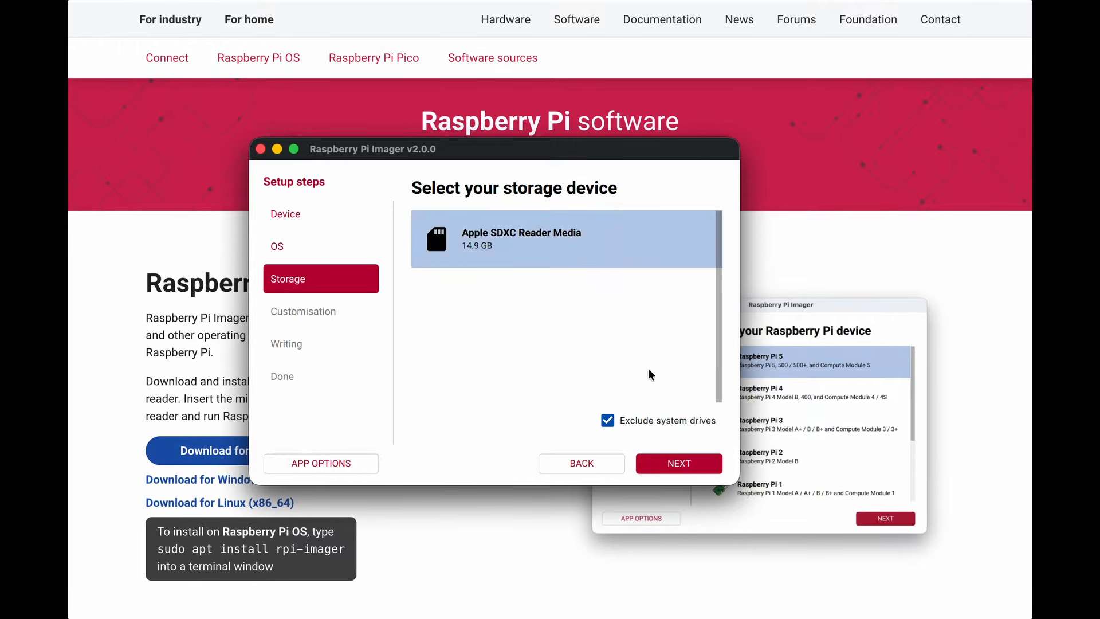
{"action": "left_click", "coordinate": [682, 463]}
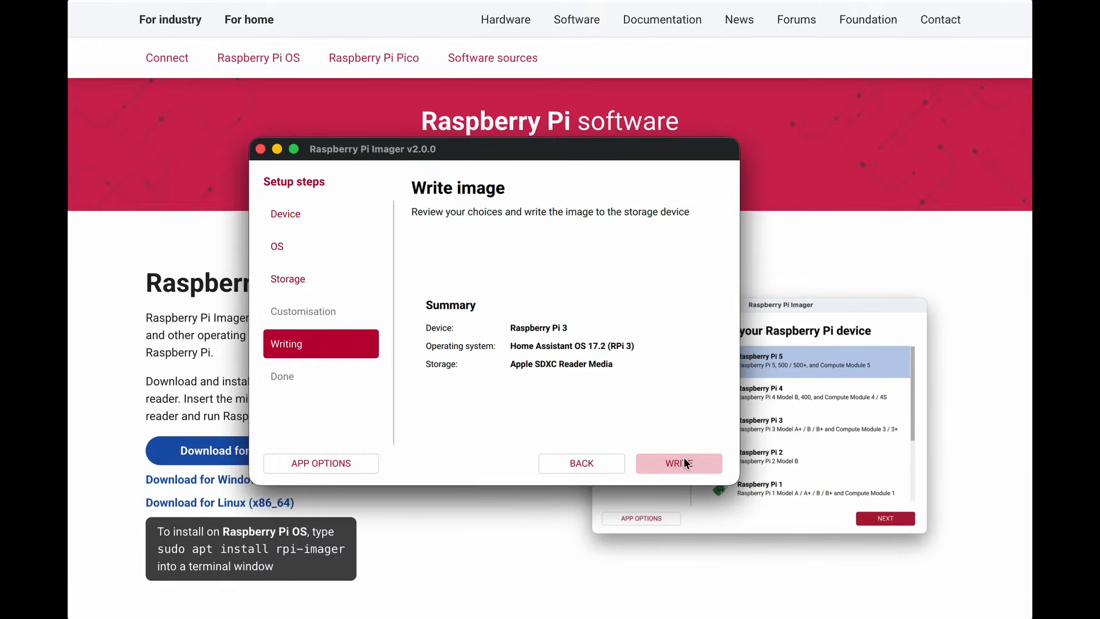
Start the write, confirm erasing the card, and authorize disk access with the account password
{"action": "left_click", "coordinate": [682, 461]}
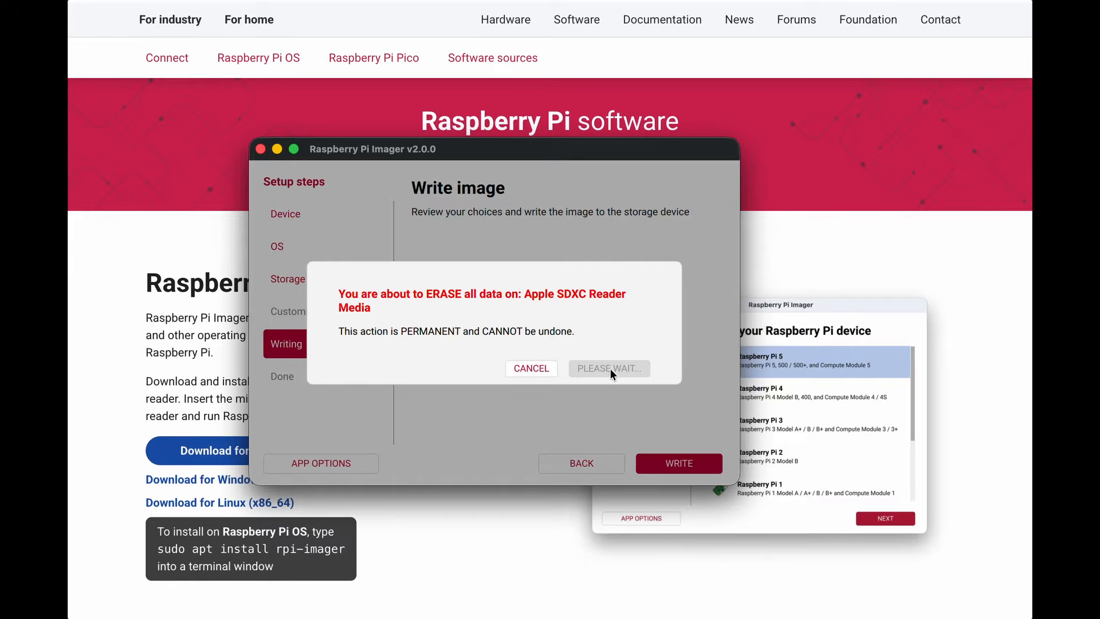
{"action": "left_click", "coordinate": [555, 367]}
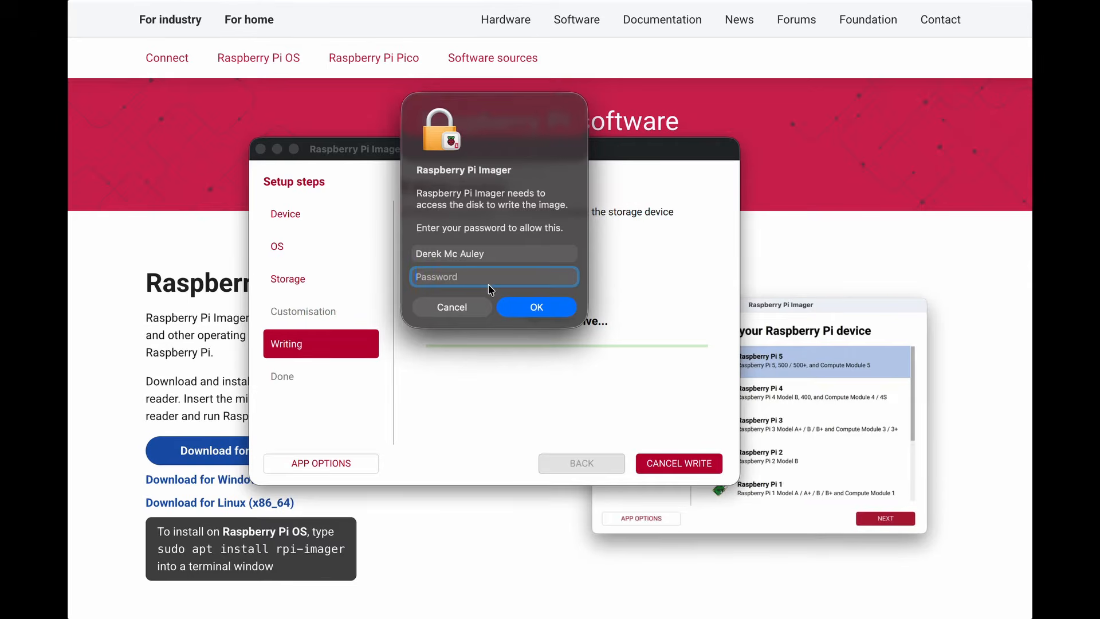
{"action": "type", "text": "•"}
{"action": "type", "text": "•••••••••••••••••••"}
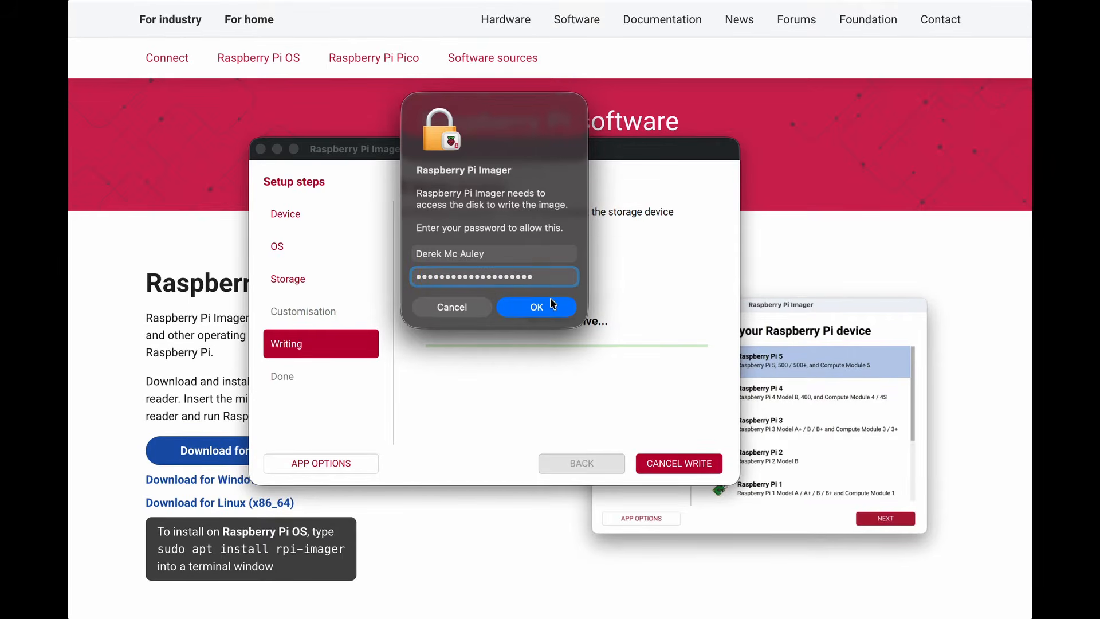
{"action": "left_click", "coordinate": [552, 304]}
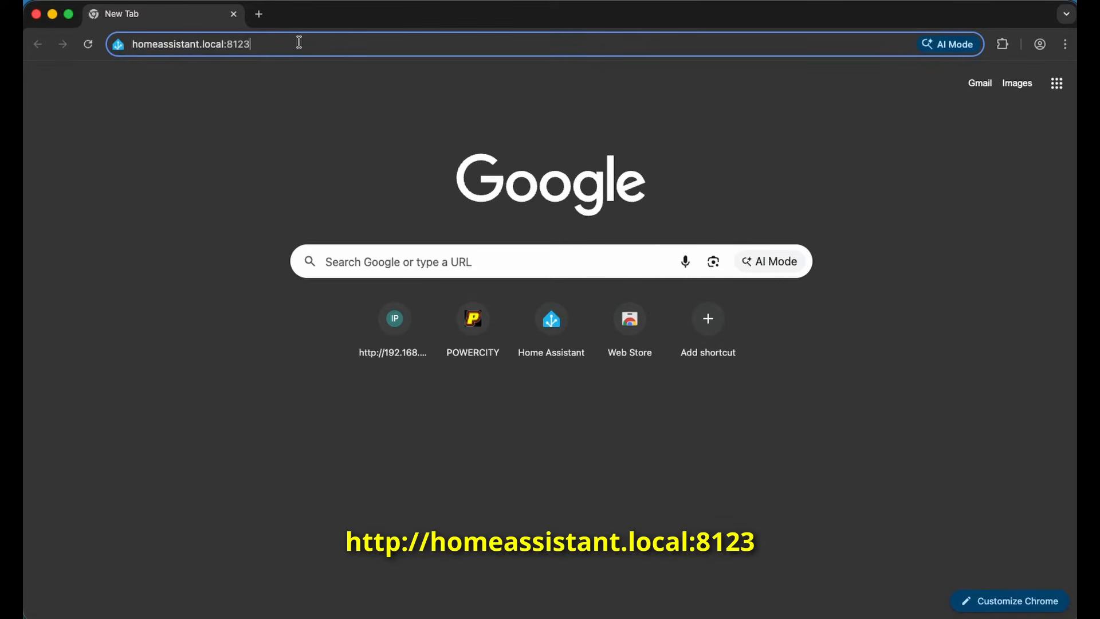
Load homeassistant.local:8123, reload it, and briefly view the setup log until the Welcome page appears
{"action": "key", "text": "Return"}
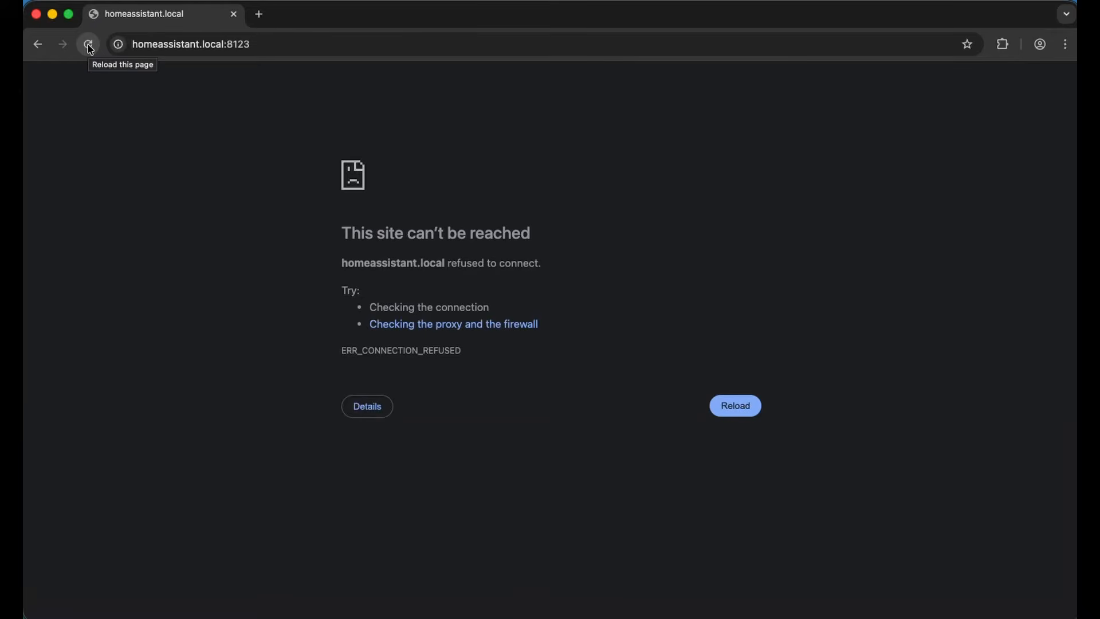
{"action": "left_click", "coordinate": [88, 45]}
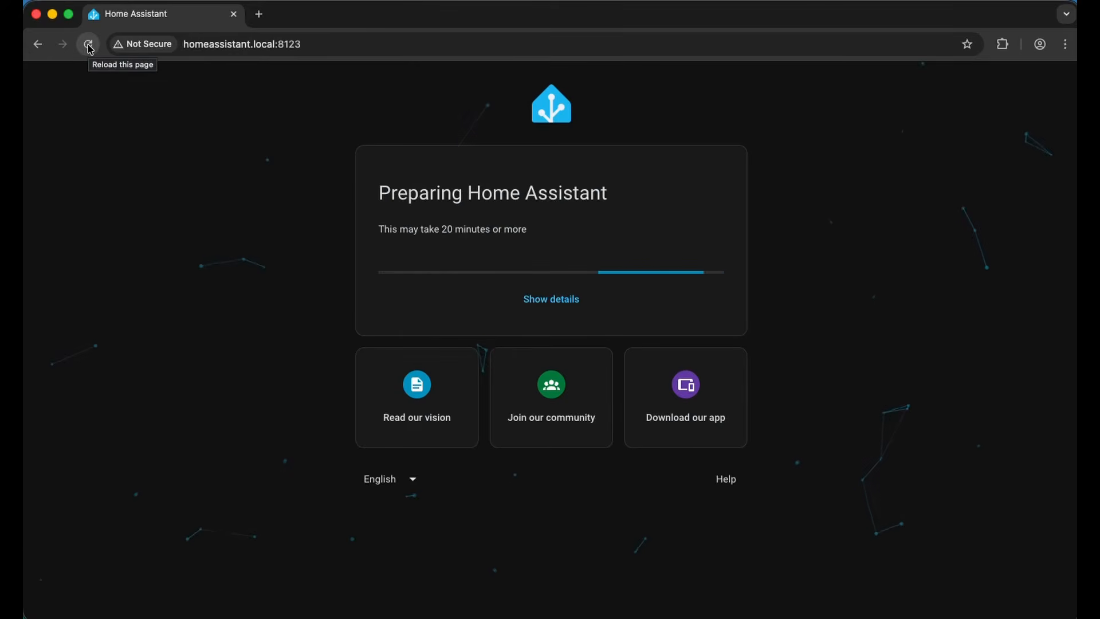
{"action": "left_click", "coordinate": [553, 299]}
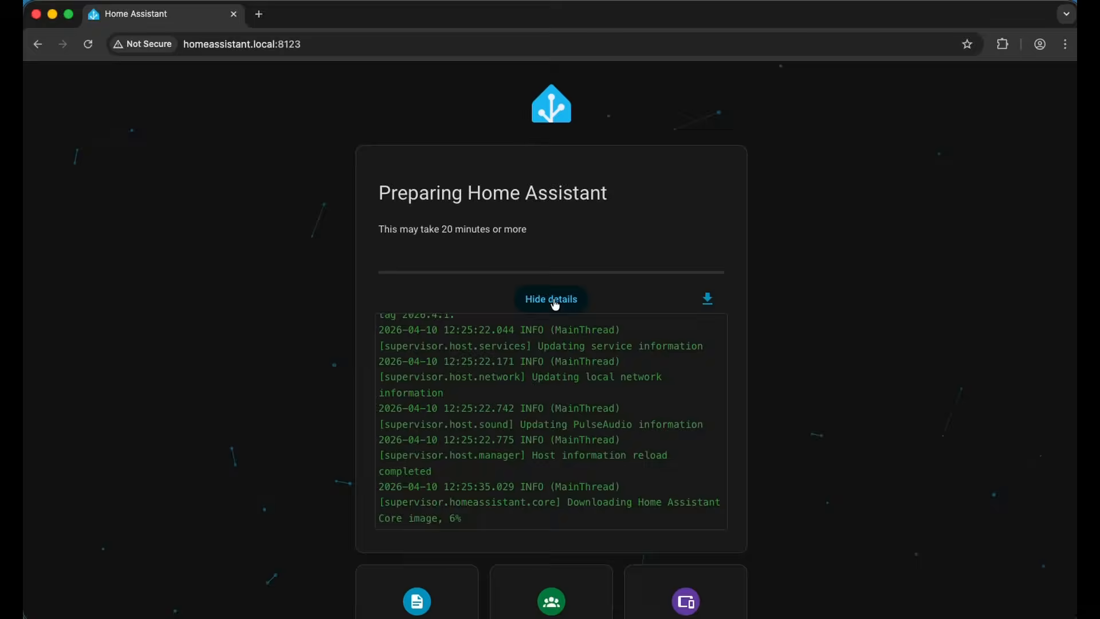
{"action": "left_click", "coordinate": [553, 299]}
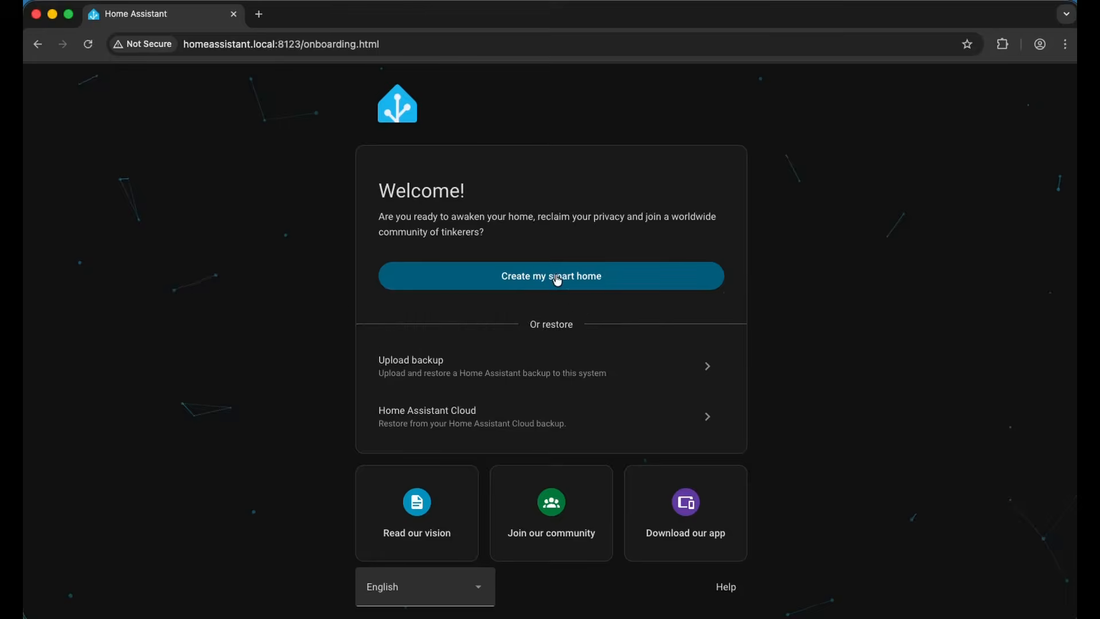
Start a new smart home and create the owner account with a name, username and password
{"action": "left_click", "coordinate": [551, 277]}
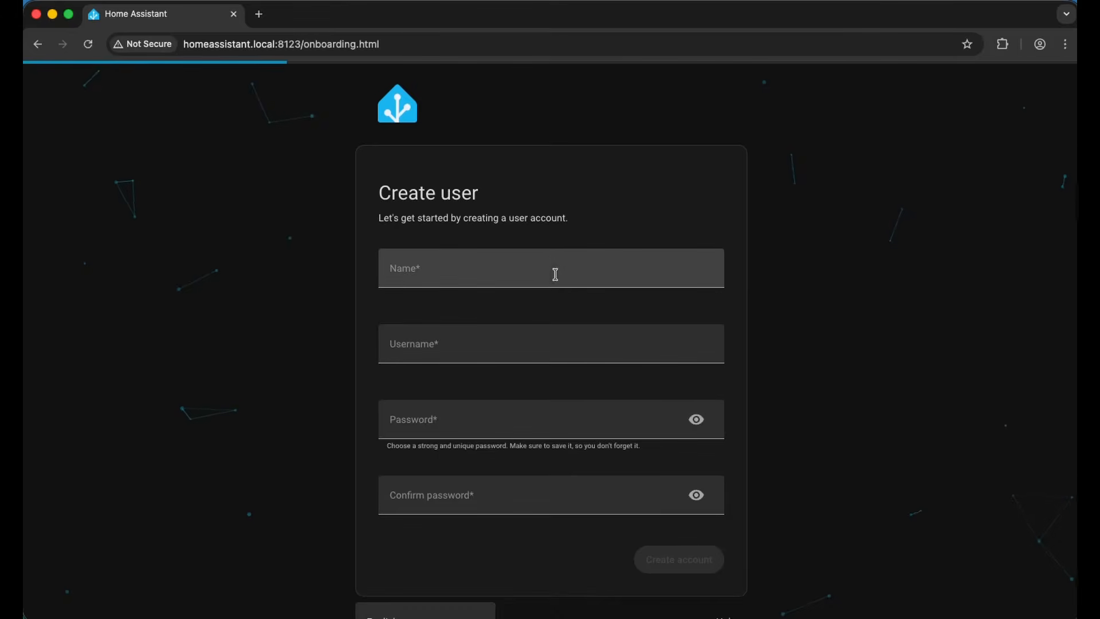
{"action": "left_click", "coordinate": [551, 262]}
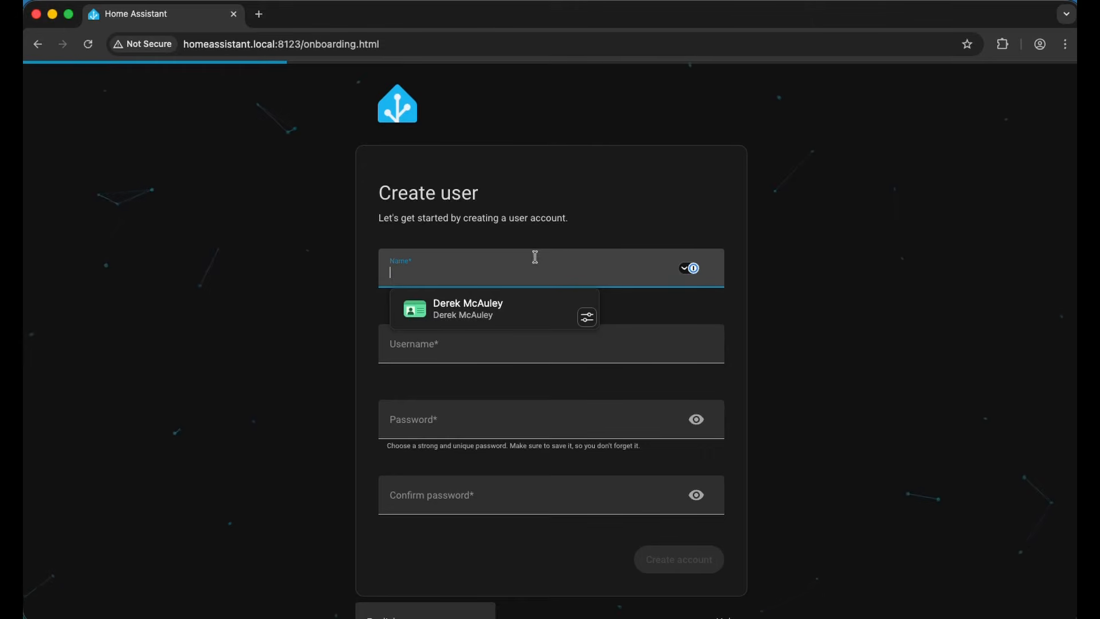
{"action": "type", "text": "derek"}
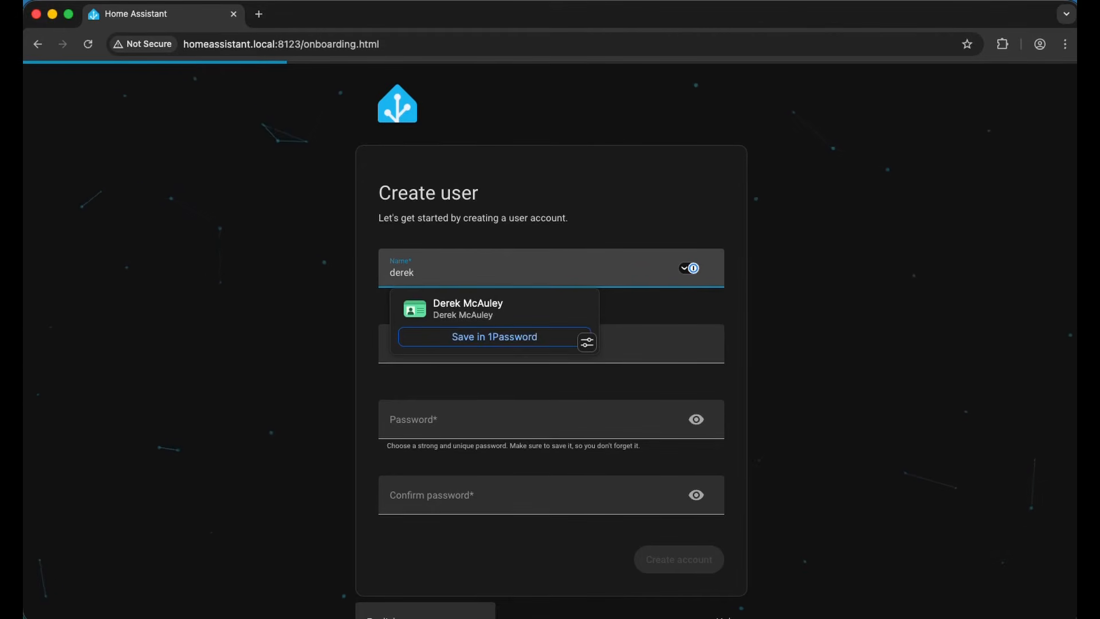
{"action": "type", "text": "test"}
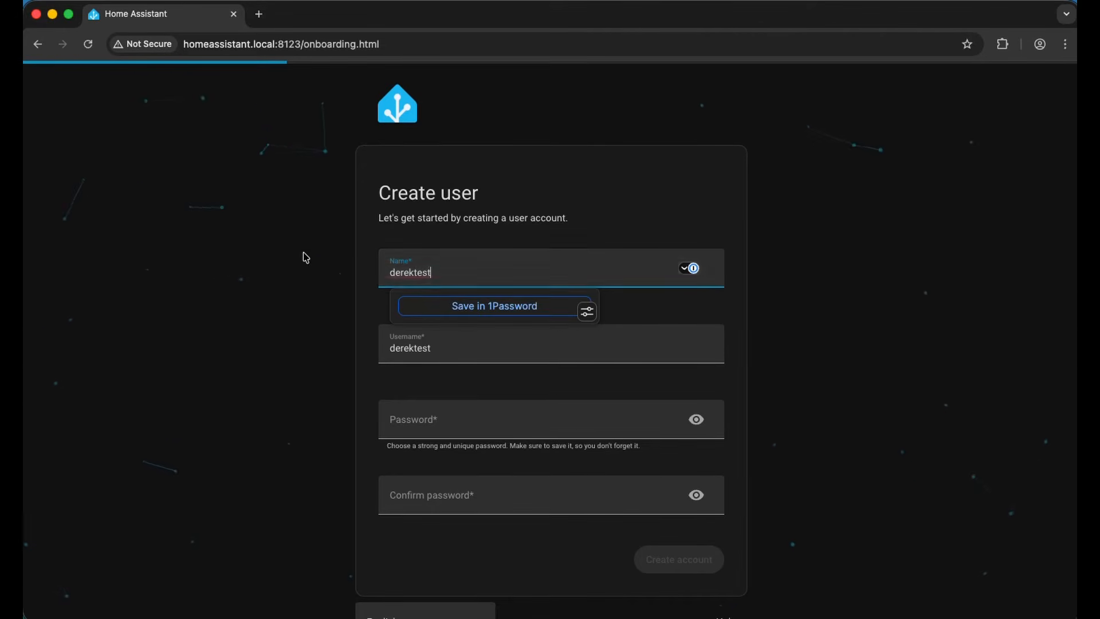
{"action": "left_click", "coordinate": [454, 412]}
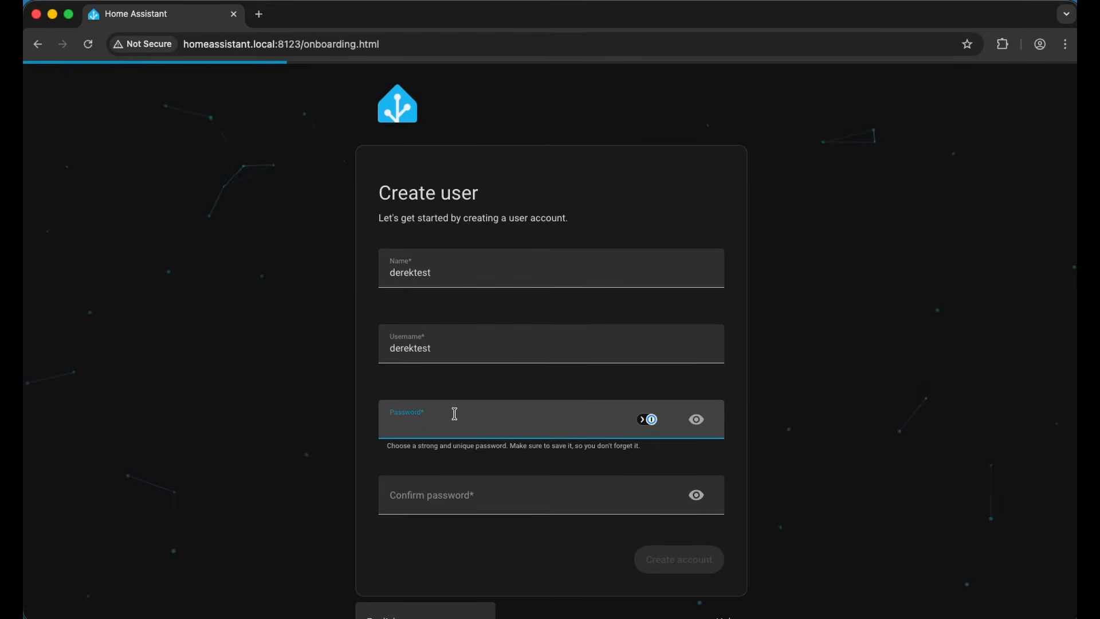
{"action": "type", "text": "••"}
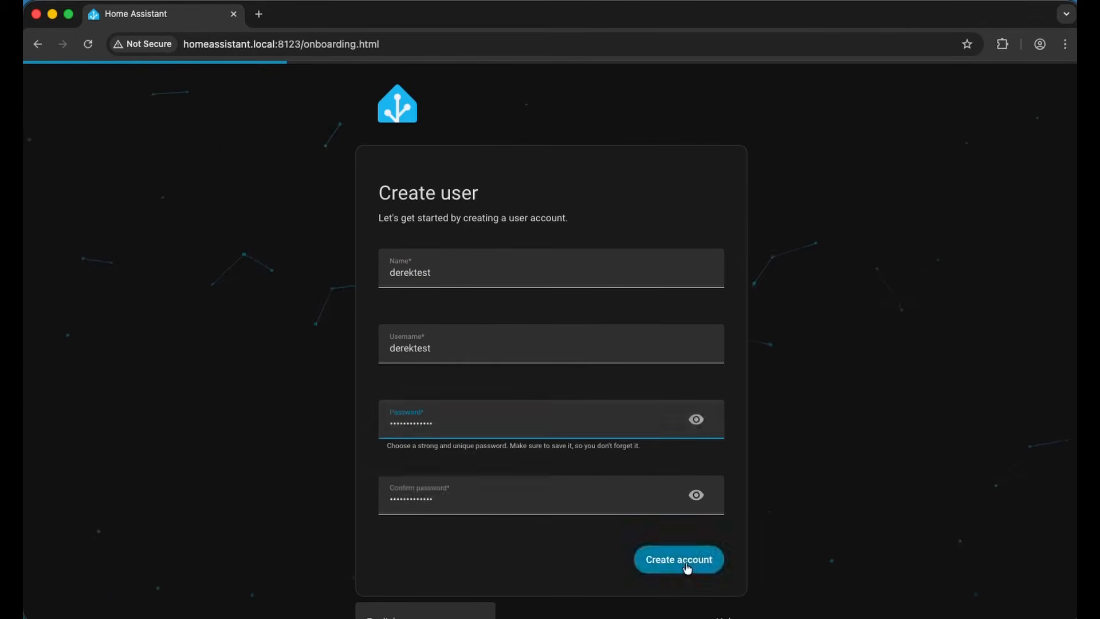
{"action": "left_click", "coordinate": [691, 563]}
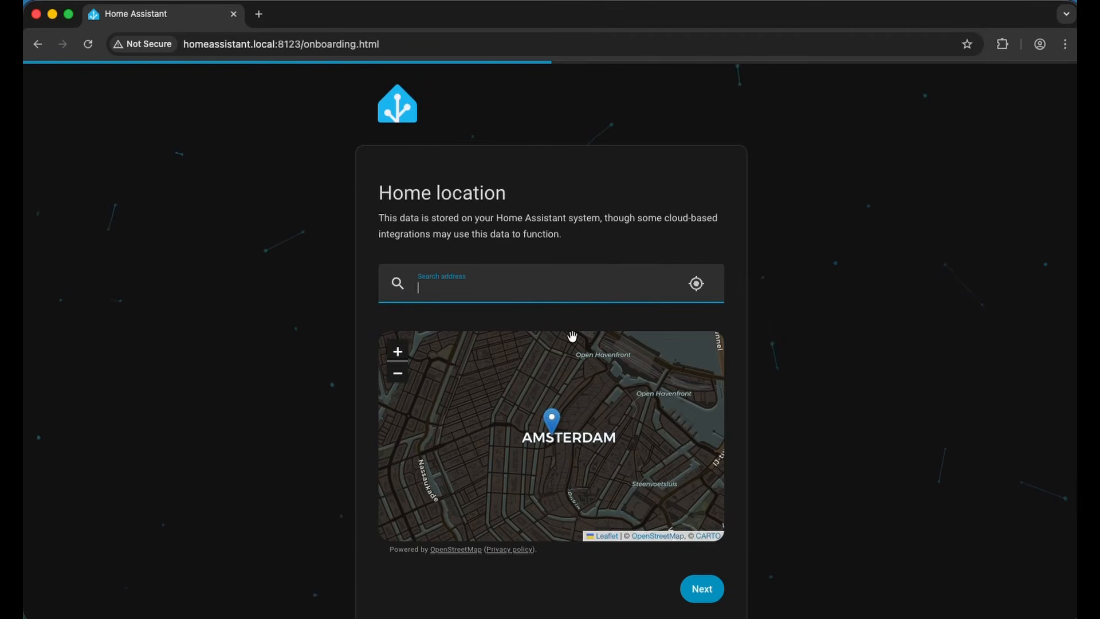
Search for 'du' and set Lucan, Dublin as the home location
{"action": "type", "text": "dublin"}
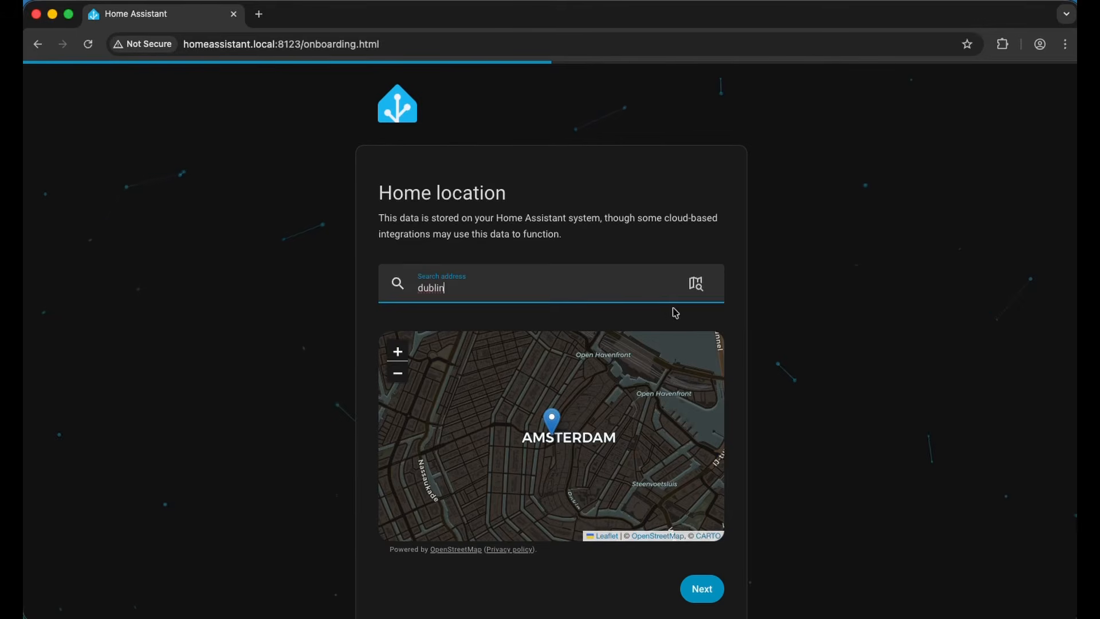
{"action": "left_click", "coordinate": [696, 283]}
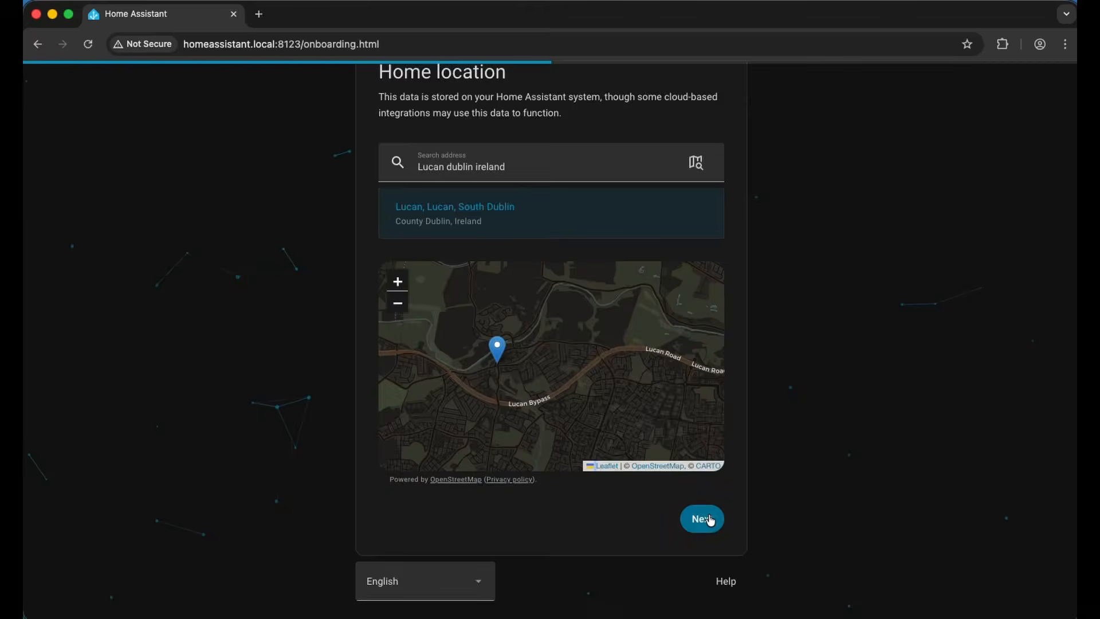
{"action": "left_click", "coordinate": [702, 518]}
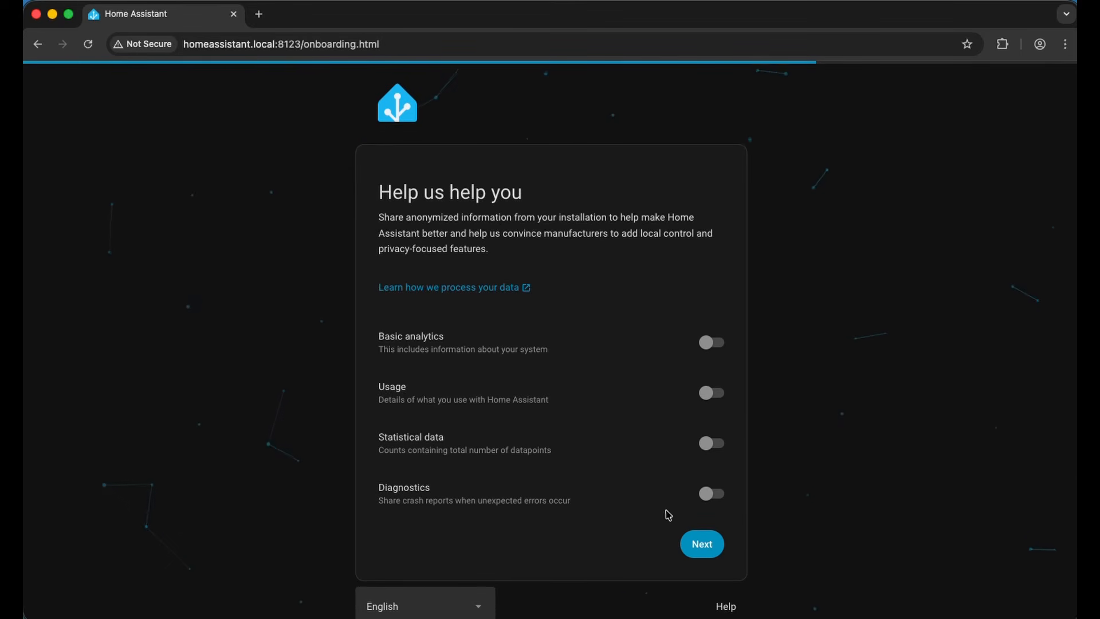
Leave analytics sharing off and finish onboarding to the dashboard
{"action": "scroll", "coordinate": [704, 541], "scroll_direction": "down", "scroll_amount": 1}
{"action": "left_click", "coordinate": [704, 531]}
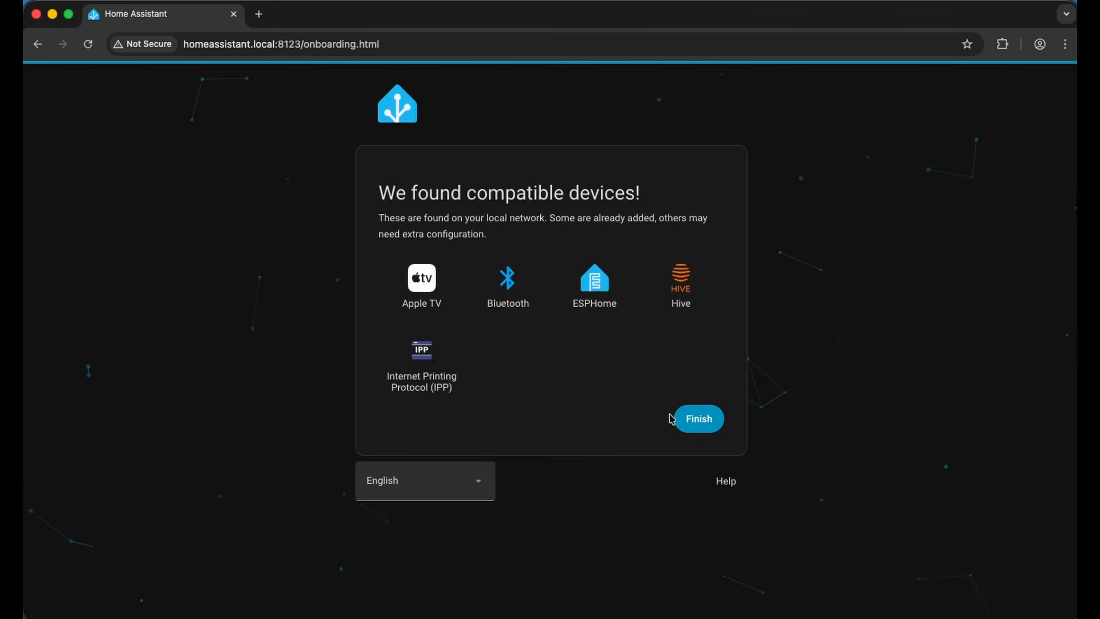
{"action": "left_click", "coordinate": [681, 430]}
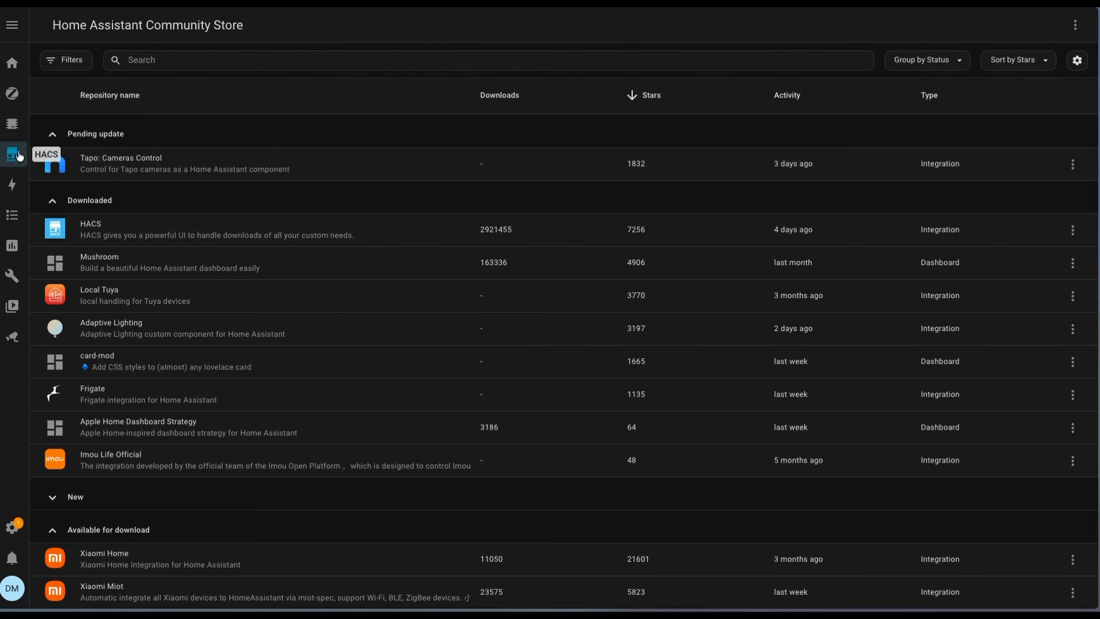
Scroll down through the HACS repository list sorted by stars
{"action": "scroll", "coordinate": [297, 218], "scroll_direction": "down", "scroll_amount": 12}
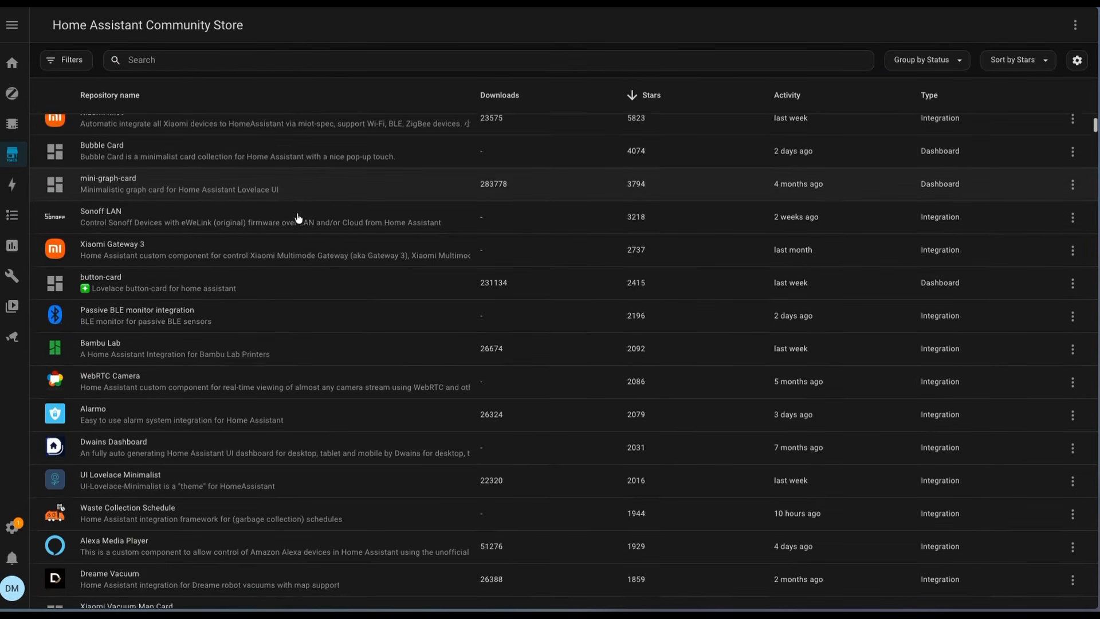
{"action": "scroll", "coordinate": [297, 218], "scroll_direction": "down", "scroll_amount": 20}
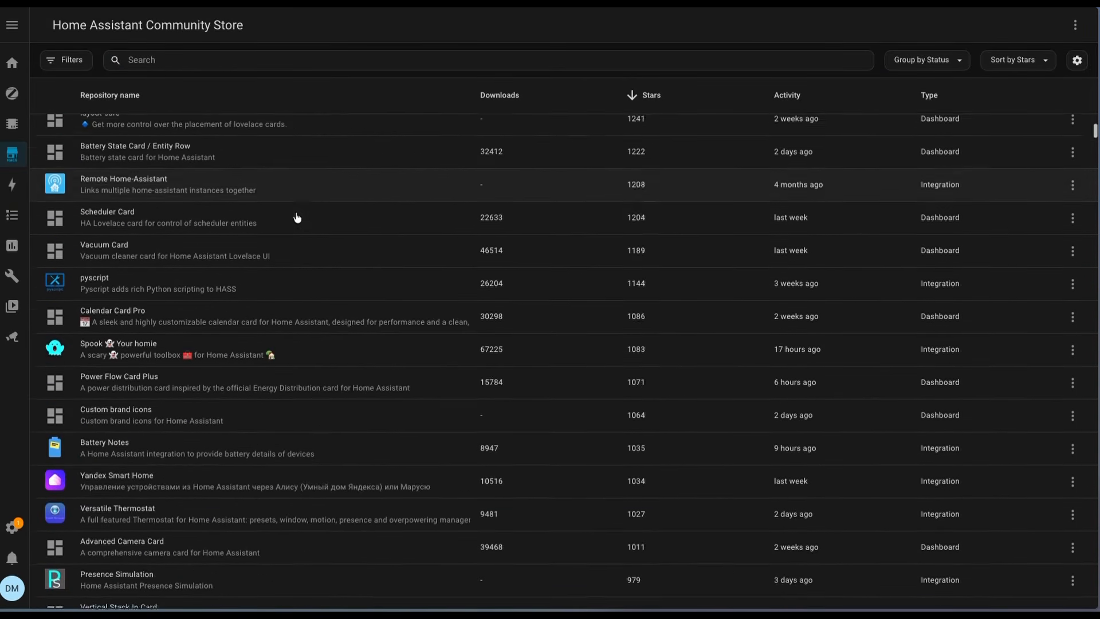